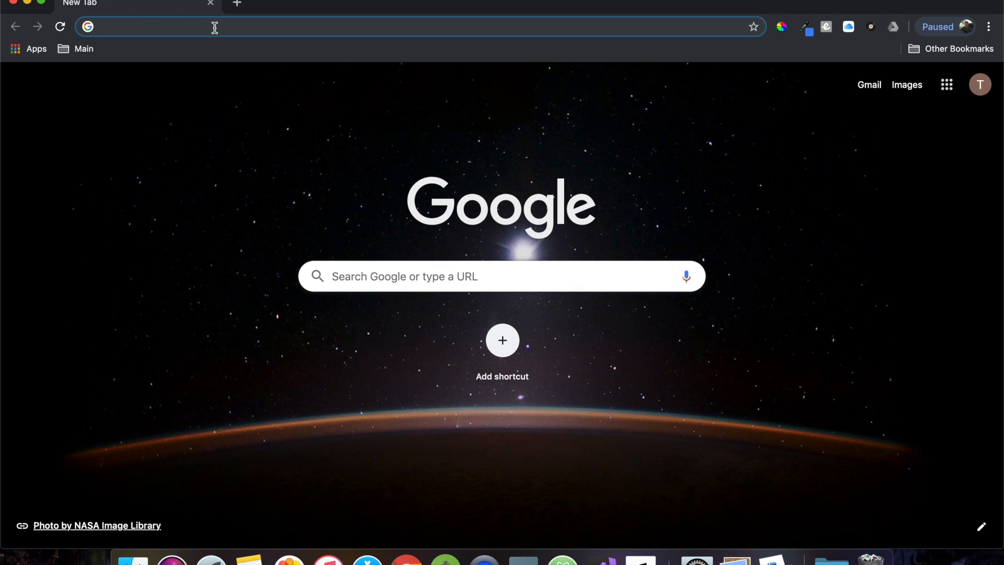
# Search Google for "pycharm" and open the Download page of the JetBrains PyCharm site.
pyautogui.write('pycharm')
pyautogui.press('Return')
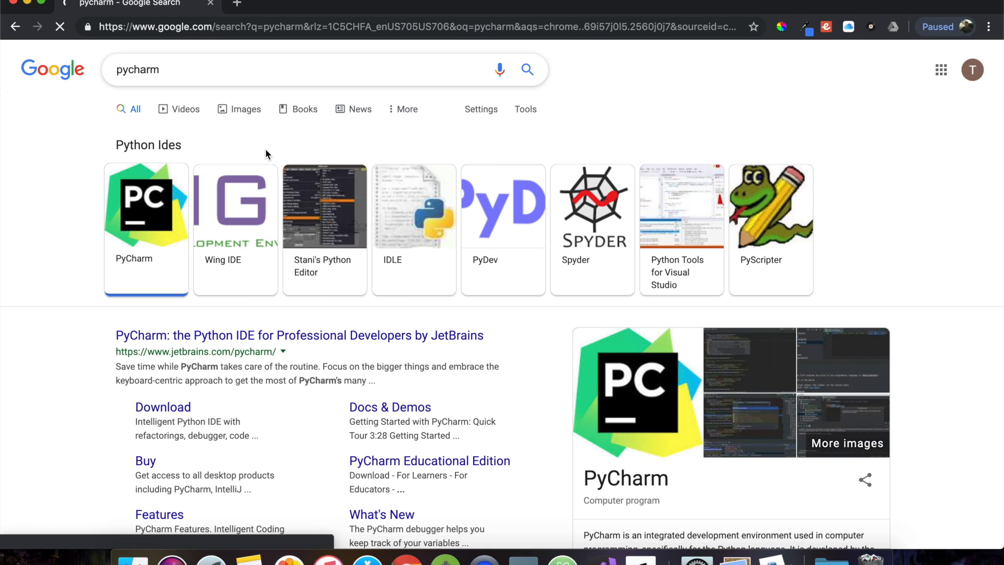
pyautogui.scroll(-3, 206, 343)
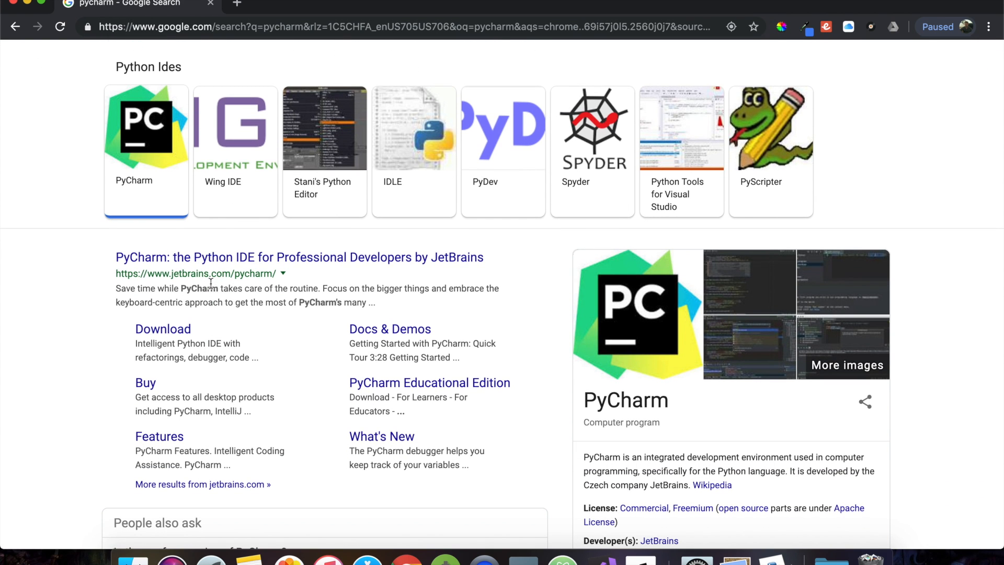
pyautogui.click(175, 339)
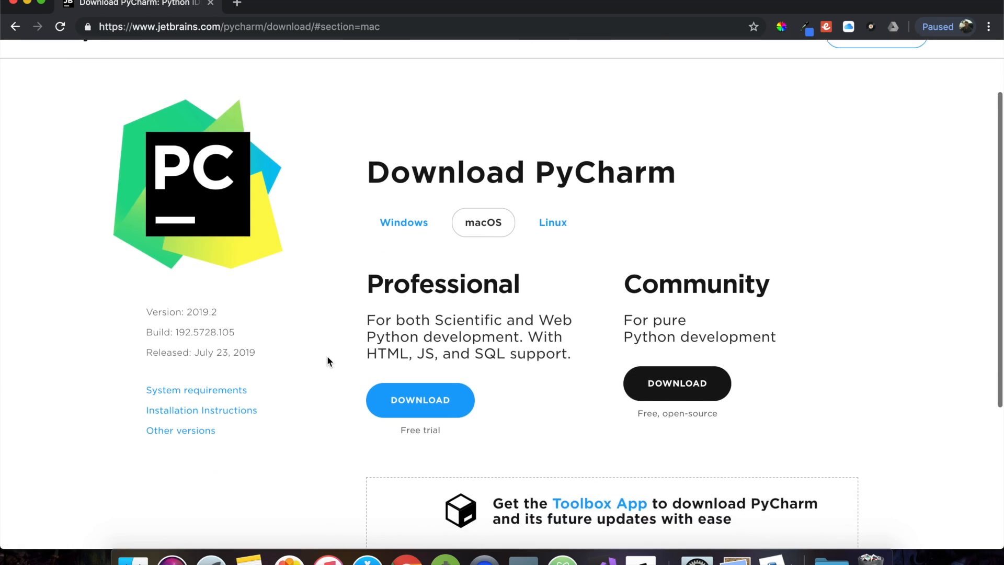
# Download the free, open-source Community edition of PyCharm for macOS.
pyautogui.scroll(-1, 327, 357)
pyautogui.scroll(1, 328, 357)
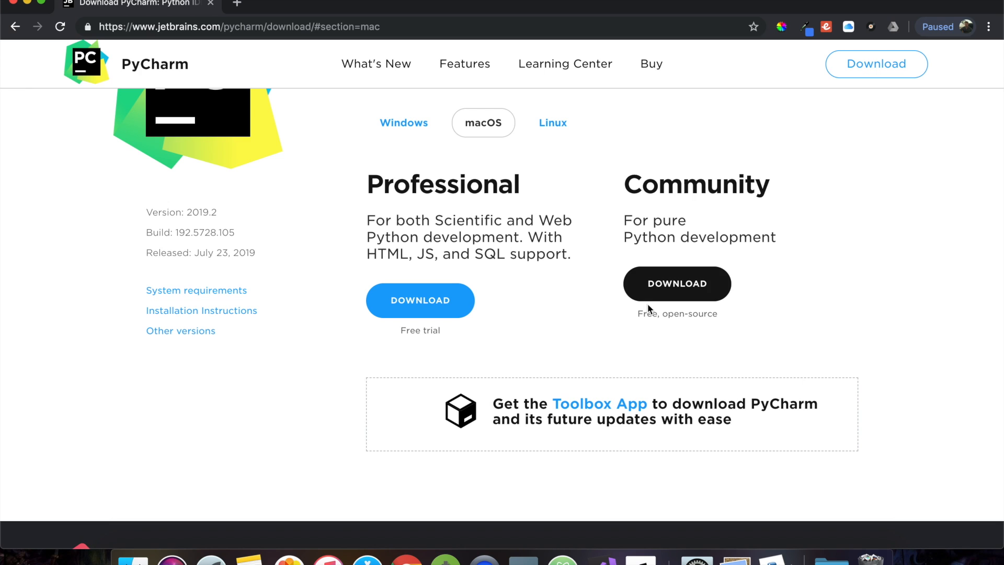
pyautogui.click(677, 285)
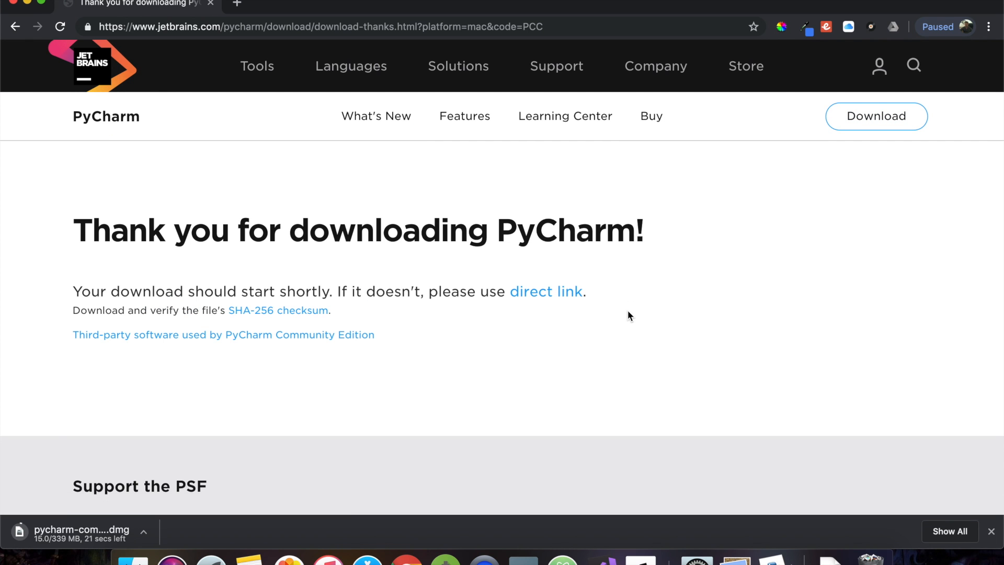
pyautogui.scroll(-1, 629, 317)
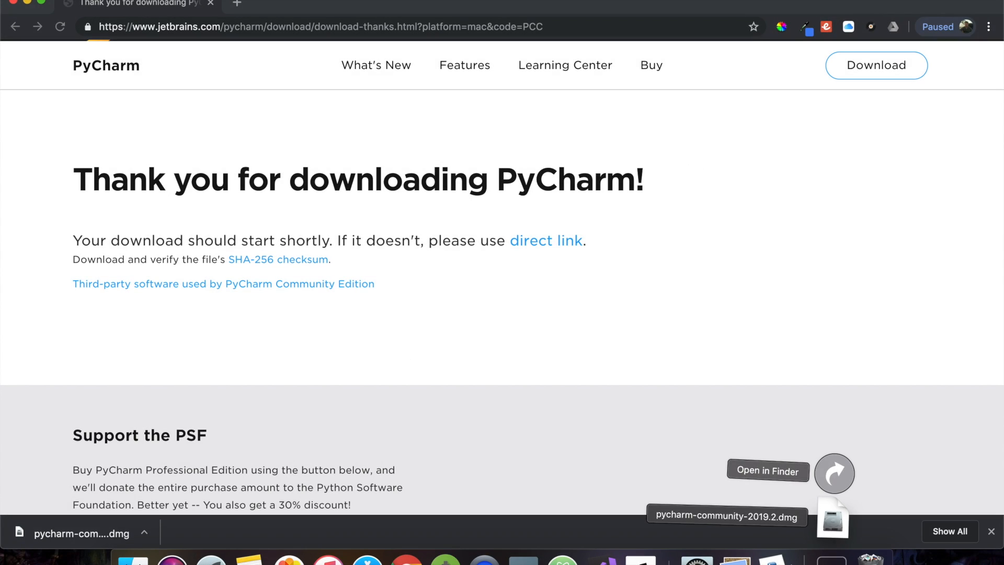
# Open the downloaded pycharm-community-2019.2.dmg, copy PyCharm CE.app into the Applications folder, and close the installer window.
pyautogui.click(832, 529)
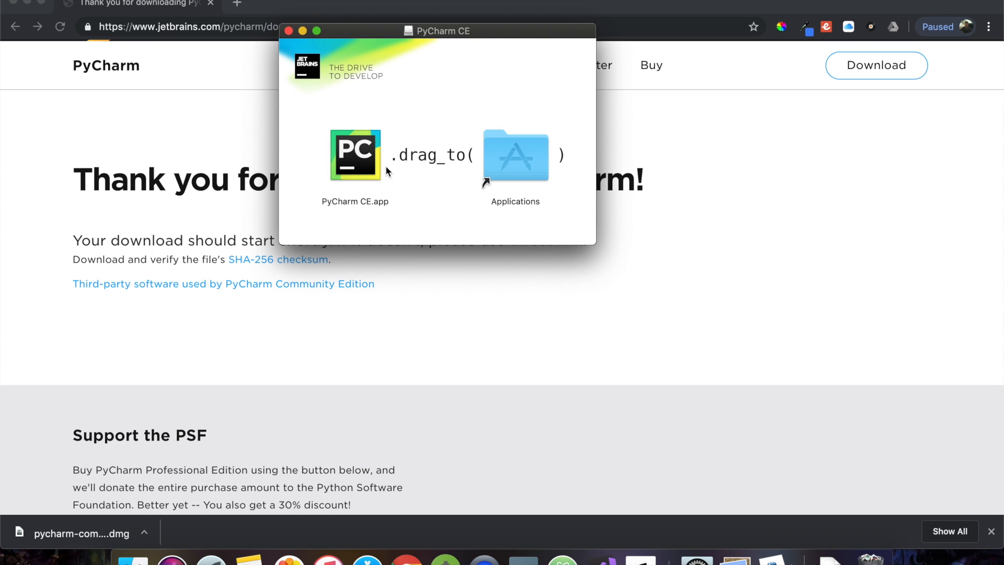
pyautogui.moveTo(349, 175); pyautogui.dragTo(516, 179)
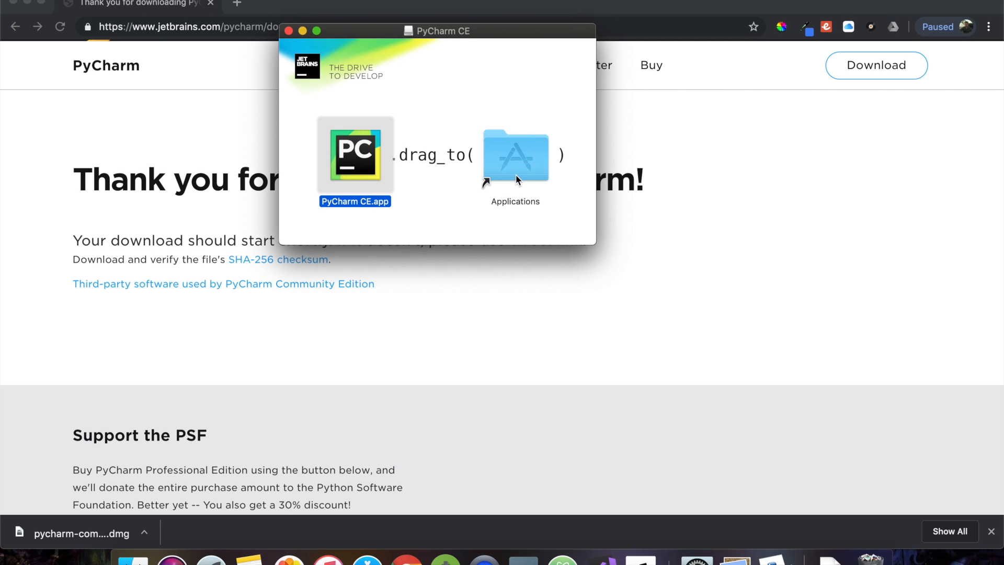
pyautogui.click(290, 33)
# Close the browser window and eject the PyCharm CE disk image from the desktop.
pyautogui.click(14, 2)
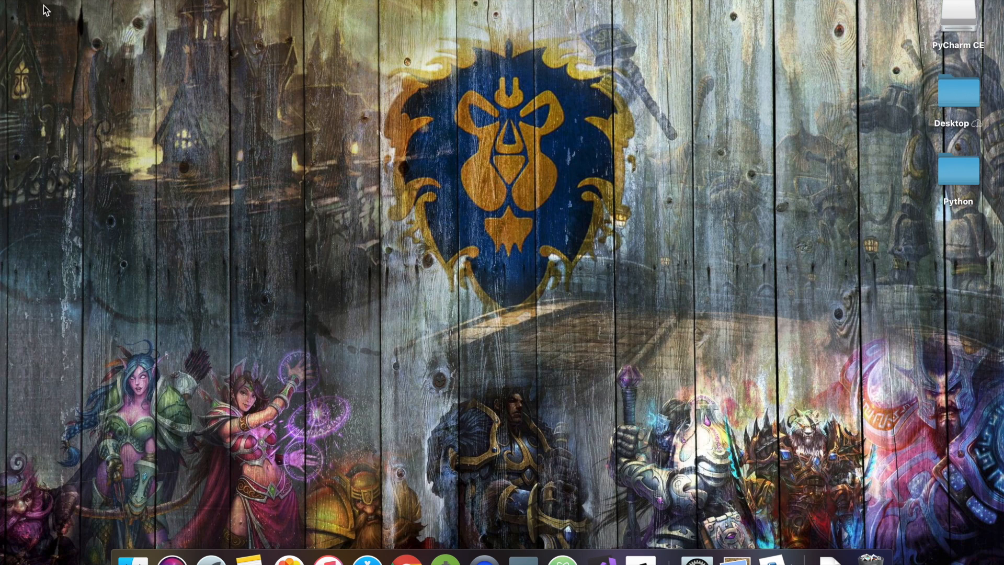
pyautogui.rightClick(966, 22)
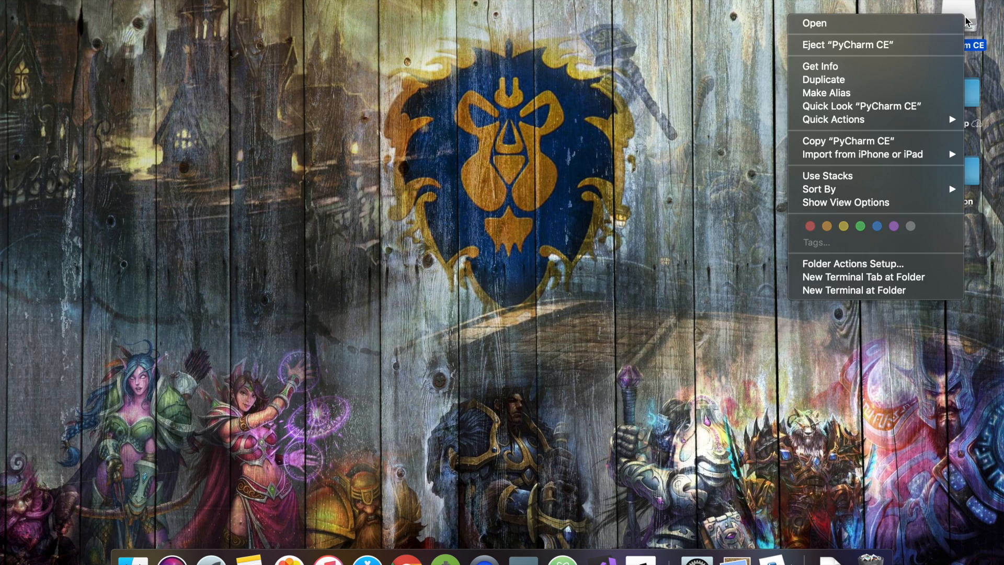
pyautogui.click(907, 47)
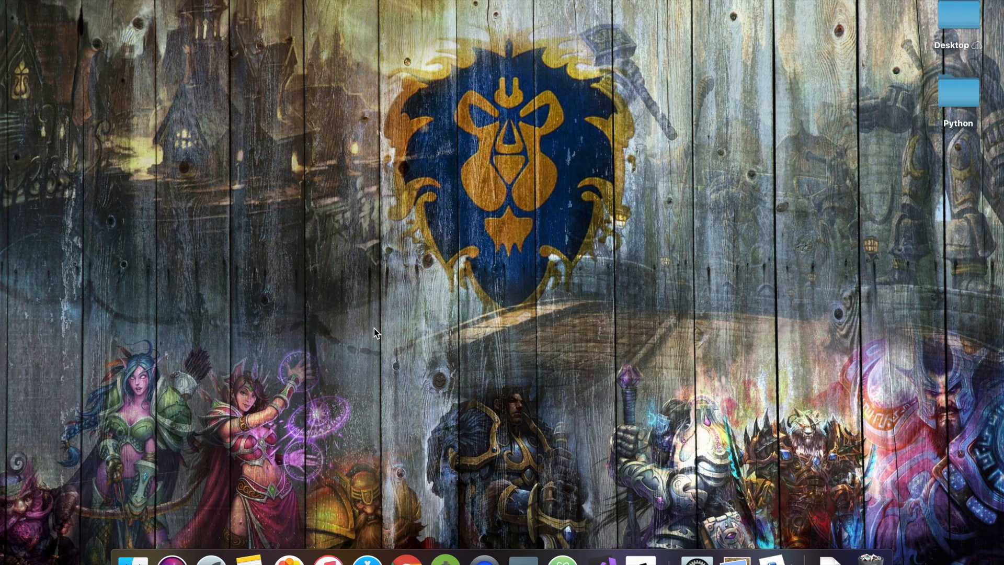
# Find PyCharm CE.app with a Spotlight search for "pyc", launch it, and allow the downloaded app to open.
pyautogui.press('super+space')
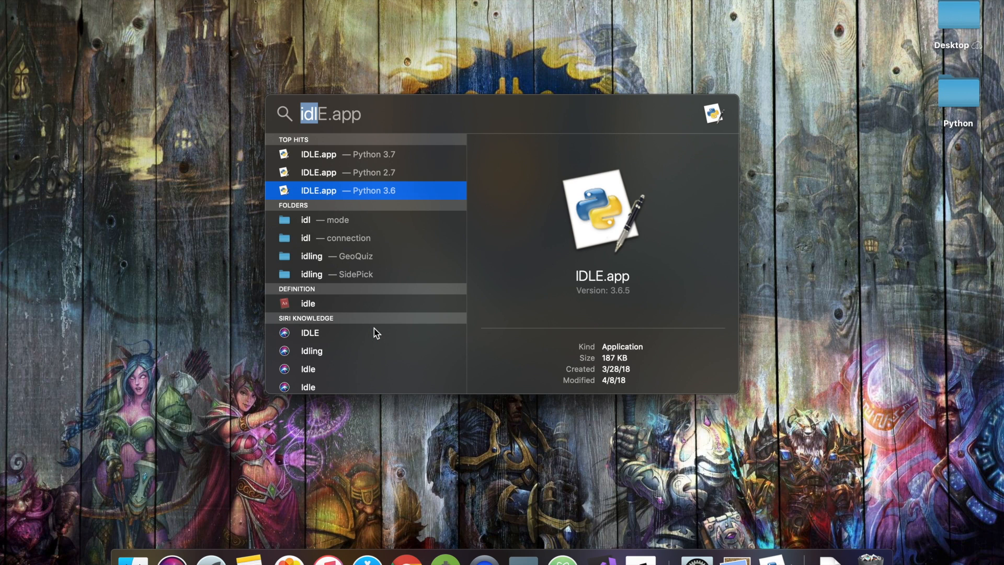
pyautogui.press('BackSpace')
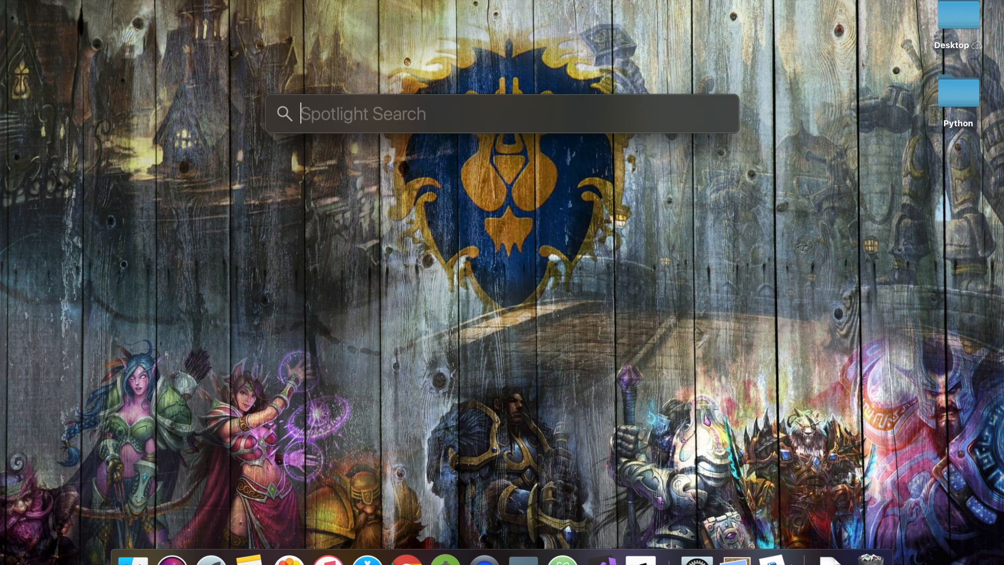
pyautogui.write('pyc')
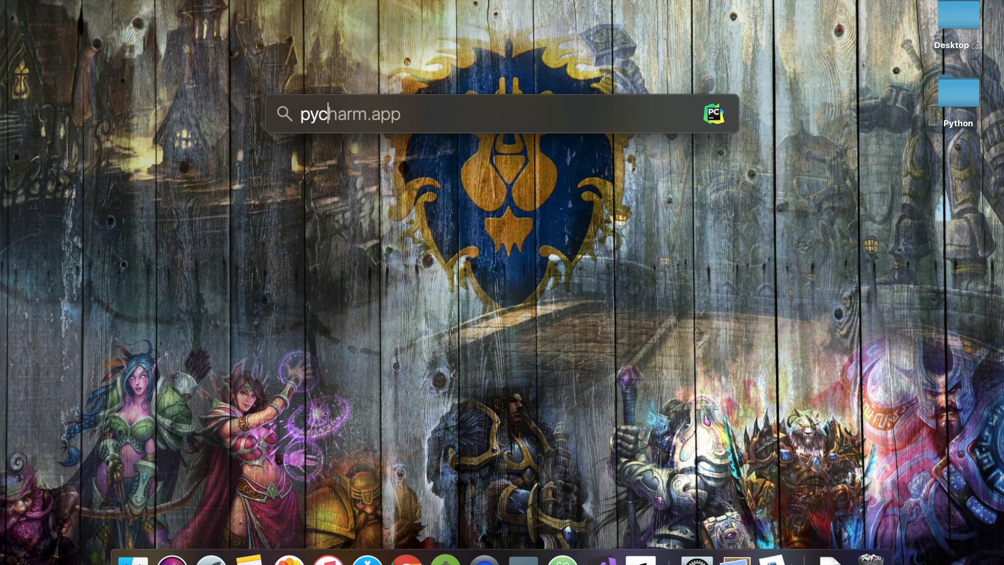
pyautogui.press('Down')
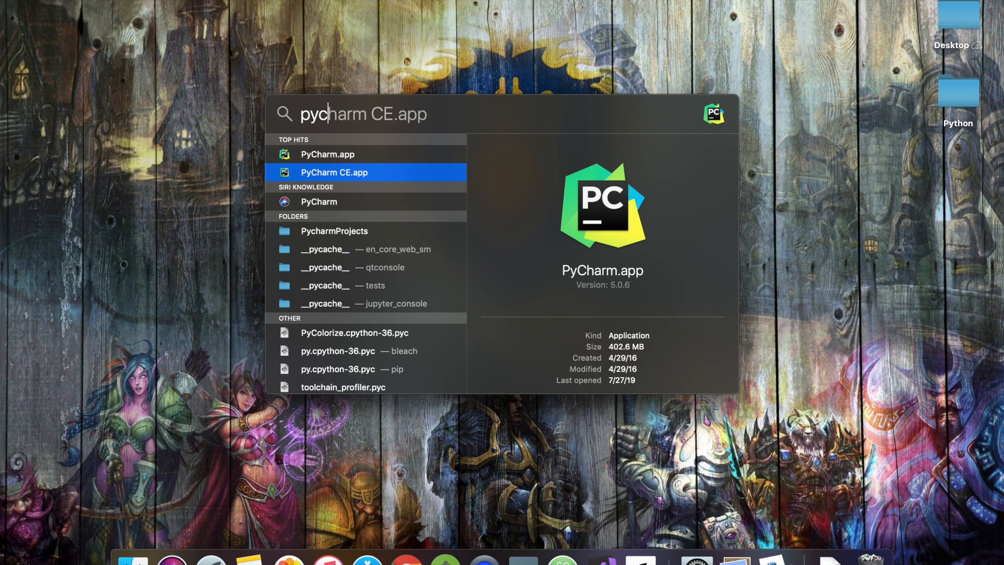
pyautogui.press('Up')
pyautogui.press('Down')
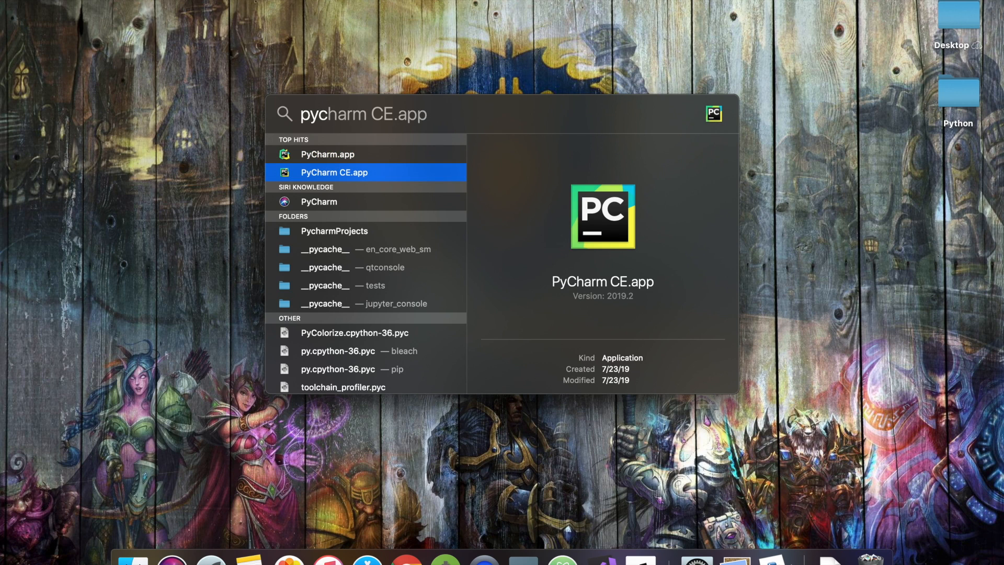
pyautogui.press('Return')
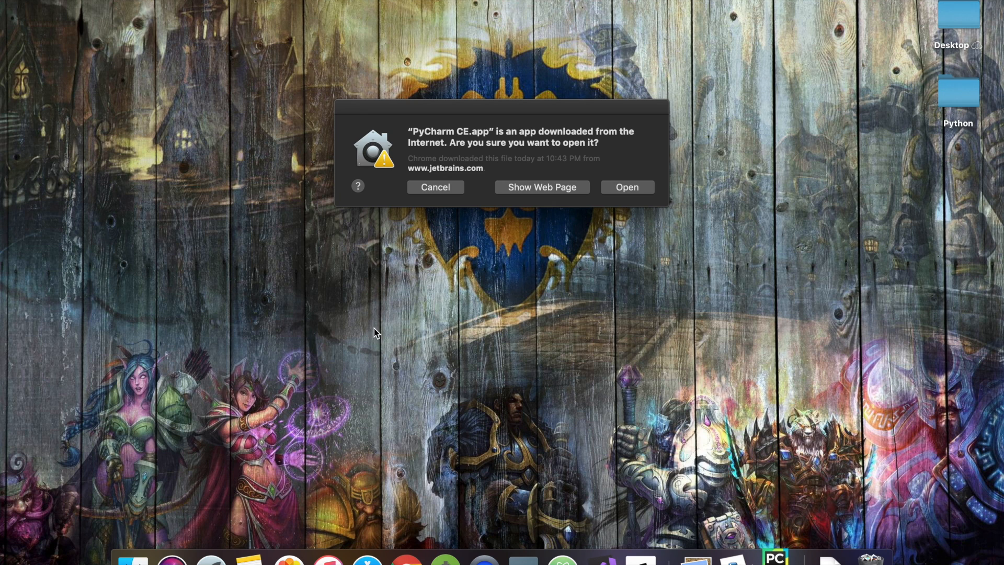
pyautogui.click(628, 187)
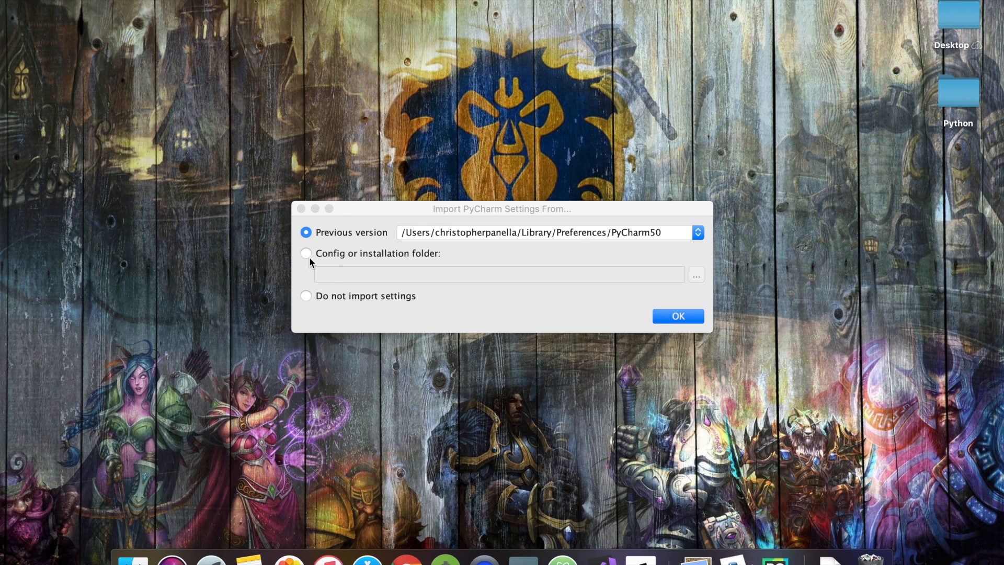
# Choose not to import previous PyCharm settings and accept the JetBrains Privacy Policy.
pyautogui.click(306, 296)
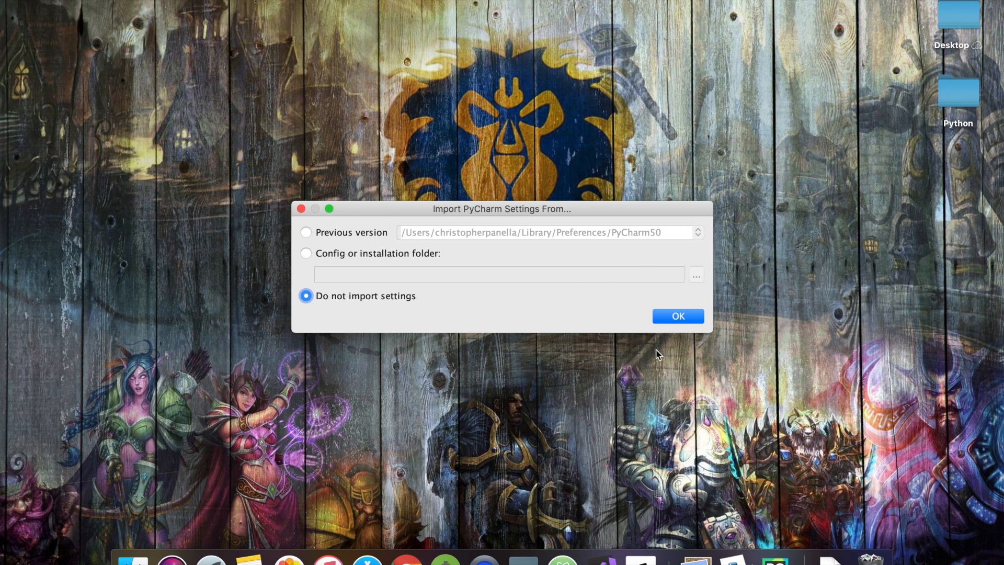
pyautogui.click(678, 317)
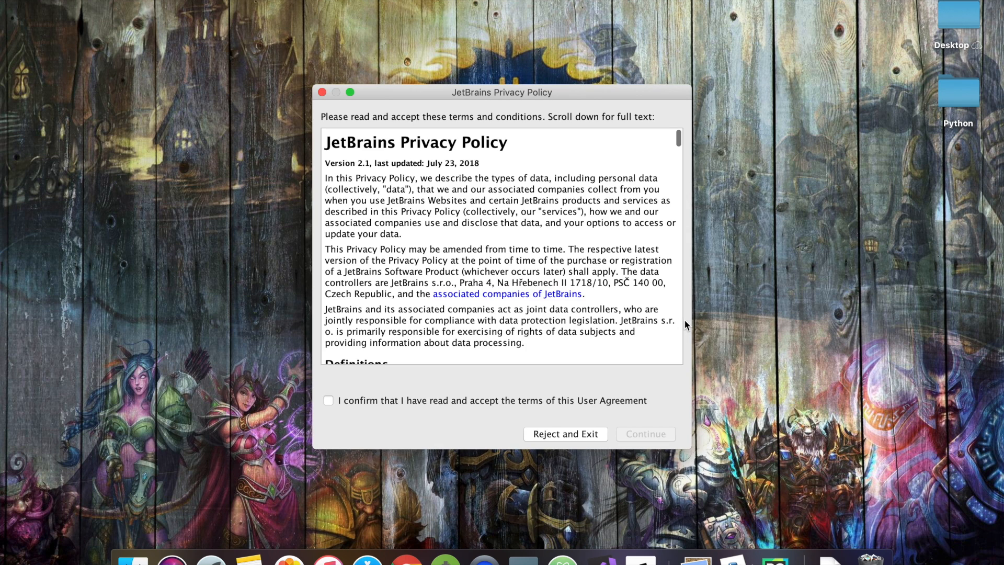
pyautogui.click(328, 401)
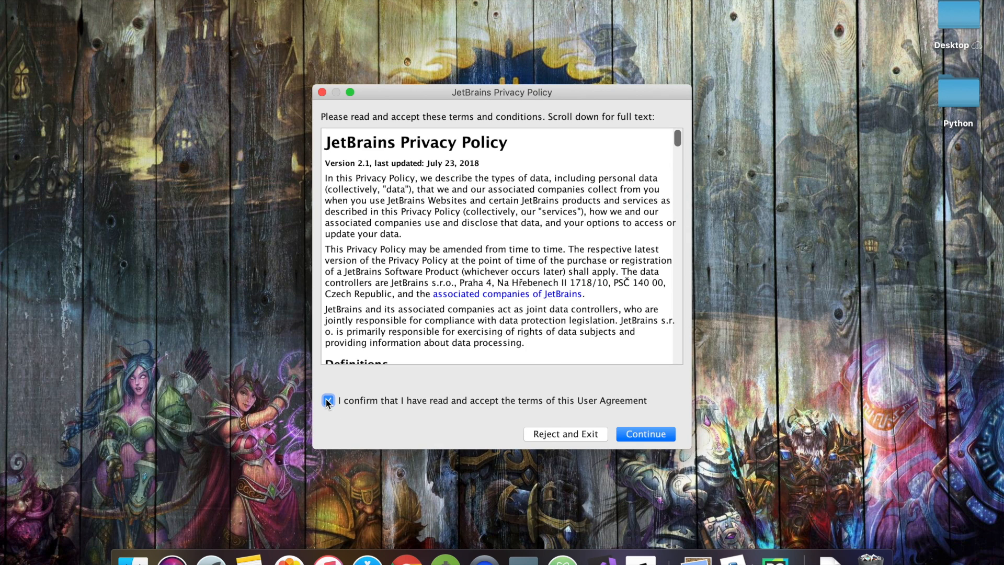
pyautogui.click(638, 435)
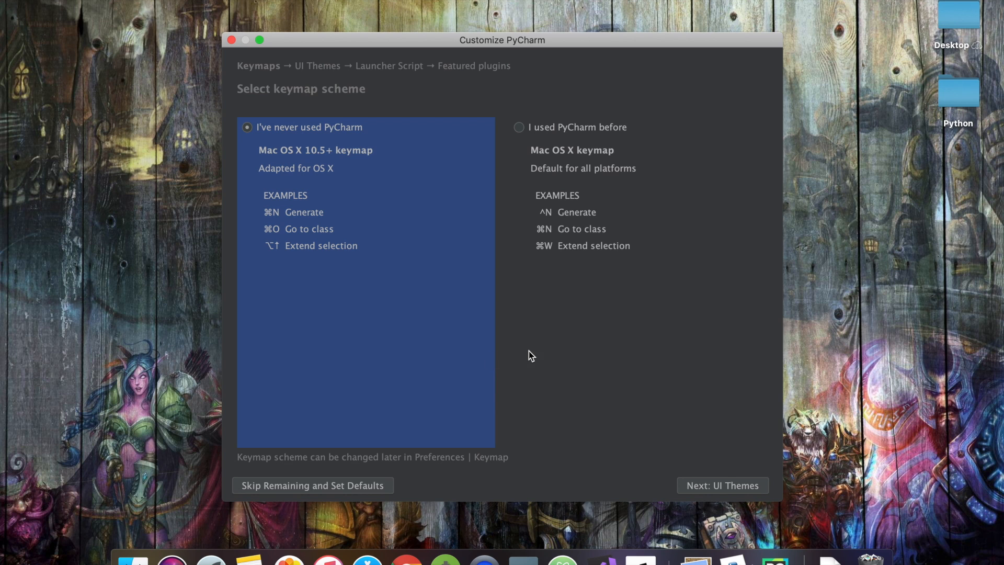
# Keep the Mac OS X 10.5+ keymap and Darcula theme, and skip the remaining customization with default settings.
pyautogui.click(708, 489)
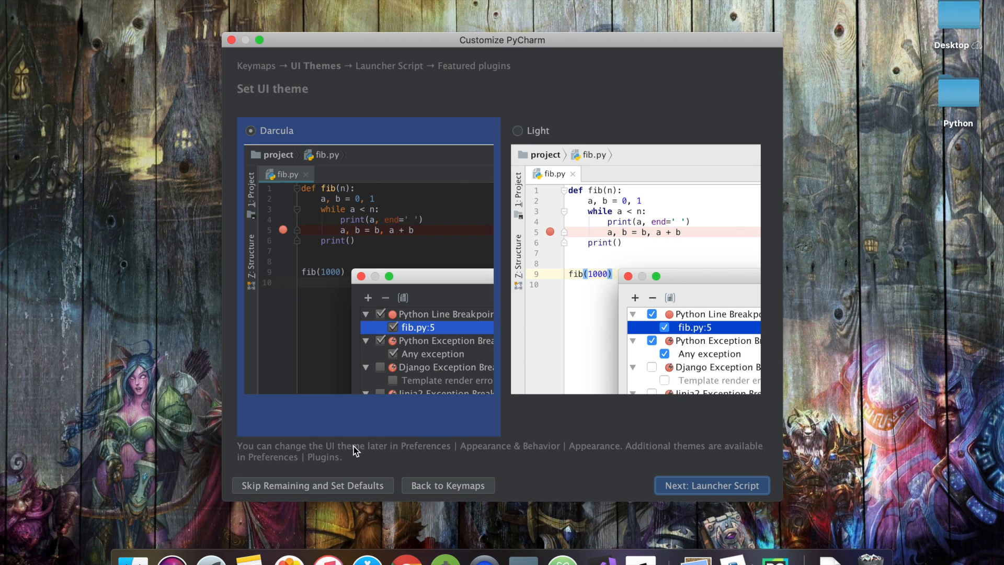
pyautogui.click(325, 487)
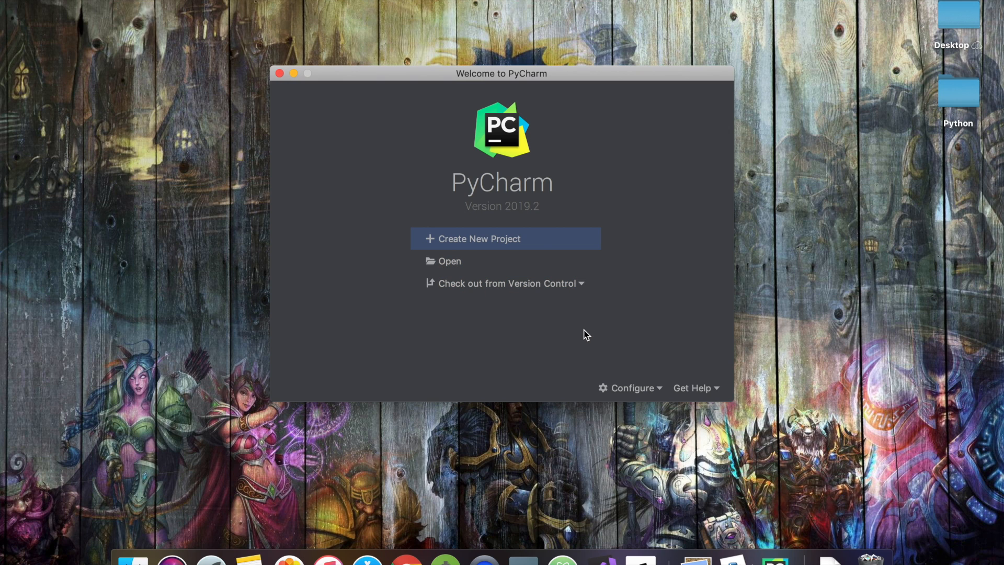
pyautogui.click(634, 388)
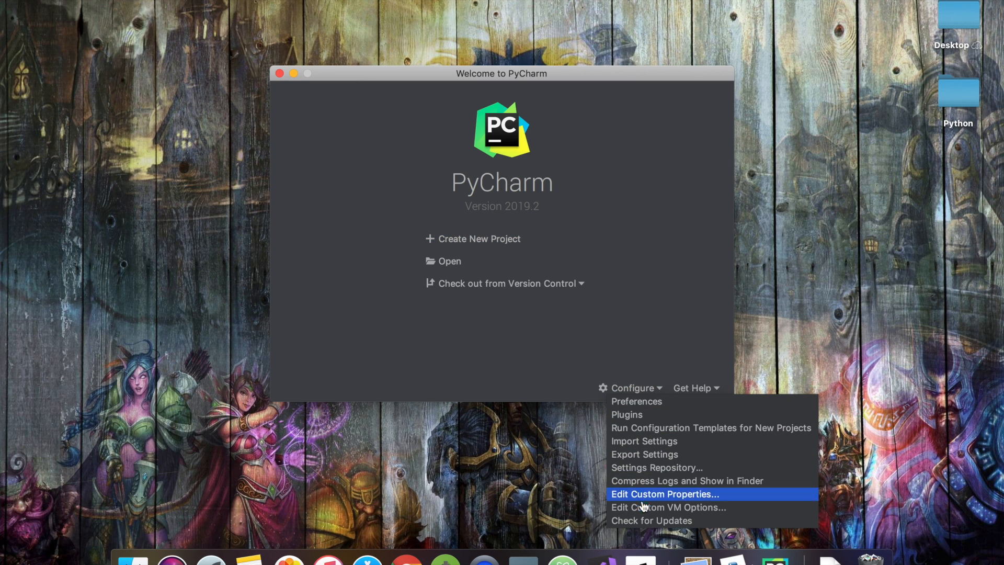
pyautogui.click(653, 312)
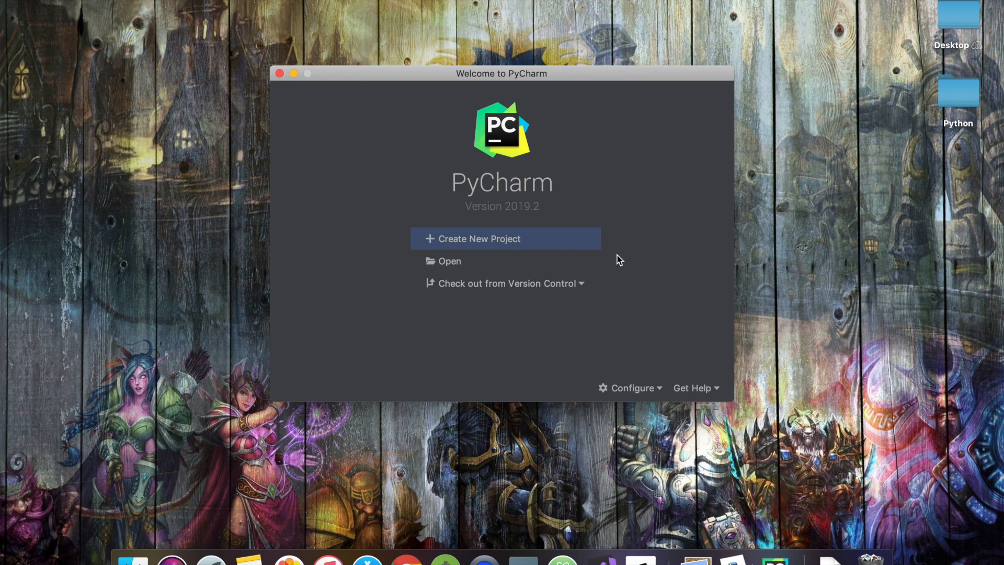
# Create a new project named Interface in the PycharmProjects folder with a new Virtualenv environment.
pyautogui.click(496, 244)
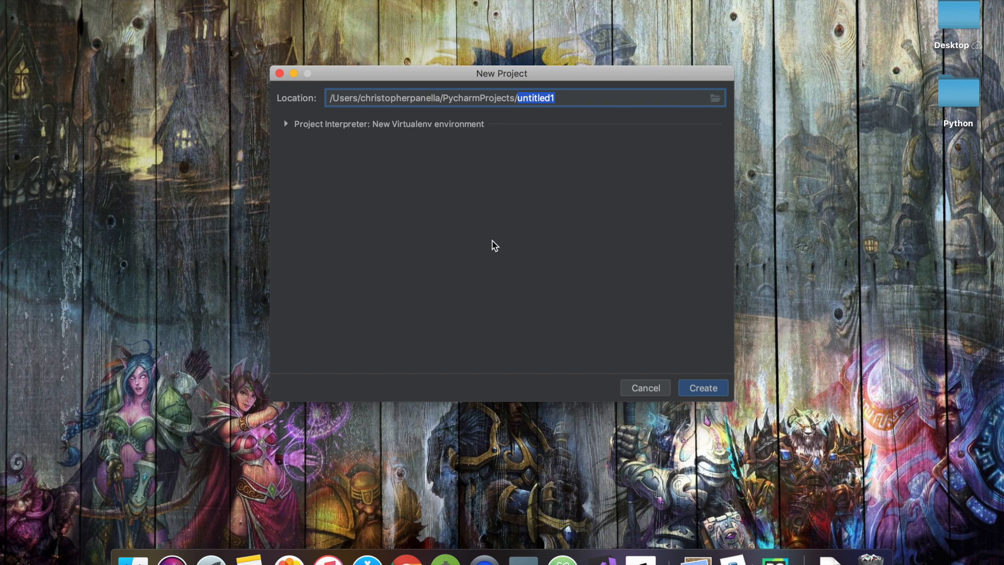
pyautogui.write('Interface')
pyautogui.click(705, 388)
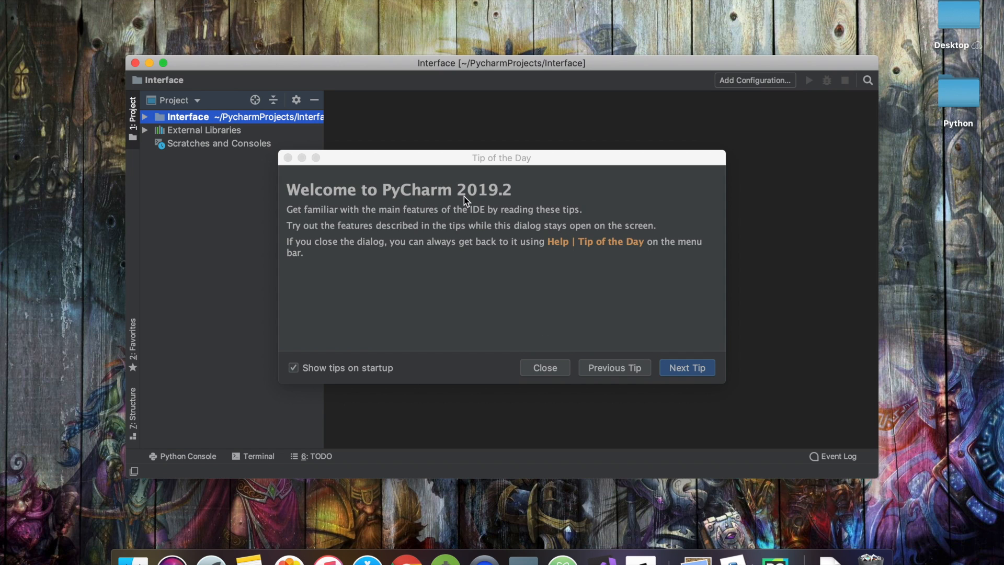
# Turn off tips on startup while dismissing the Tip of the Day, and expand the Interface project window to full screen.
pyautogui.click(294, 371)
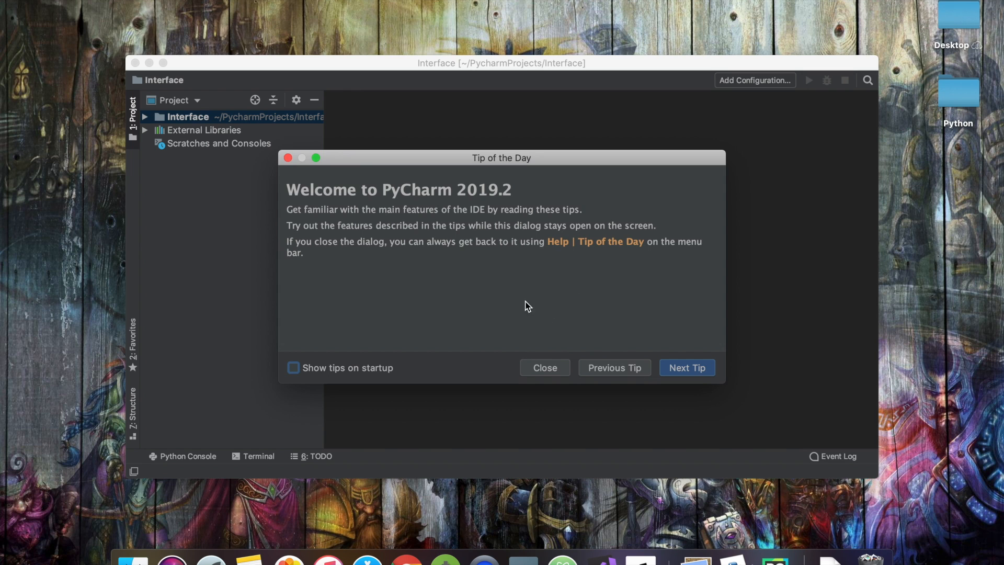
pyautogui.click(547, 369)
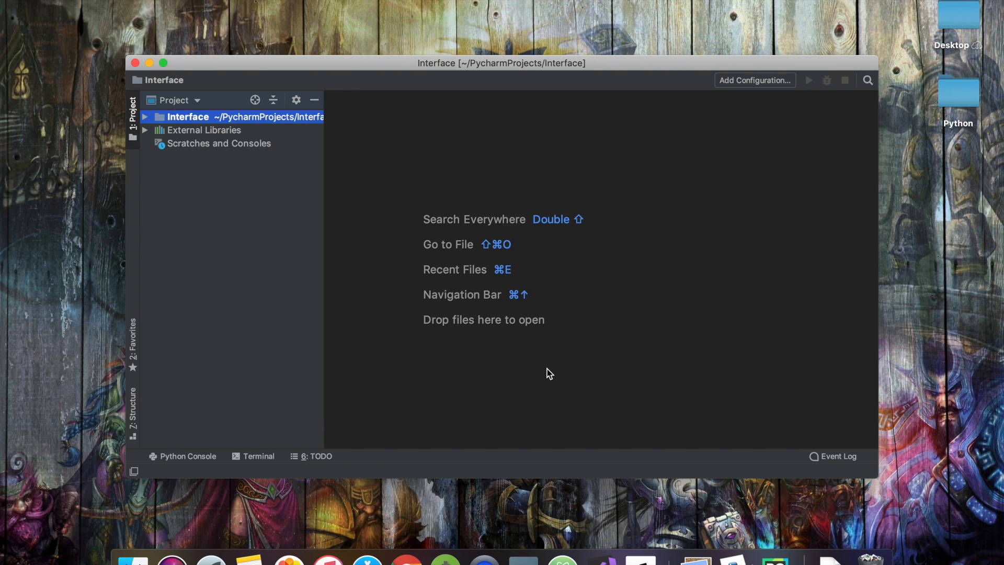
pyautogui.doubleClick(615, 66)
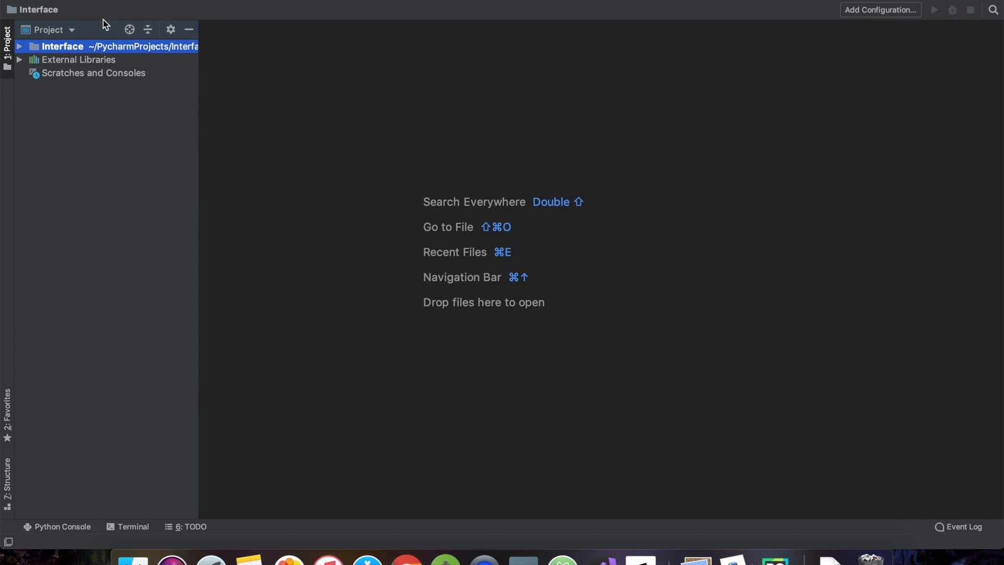
pyautogui.click(41, 1)
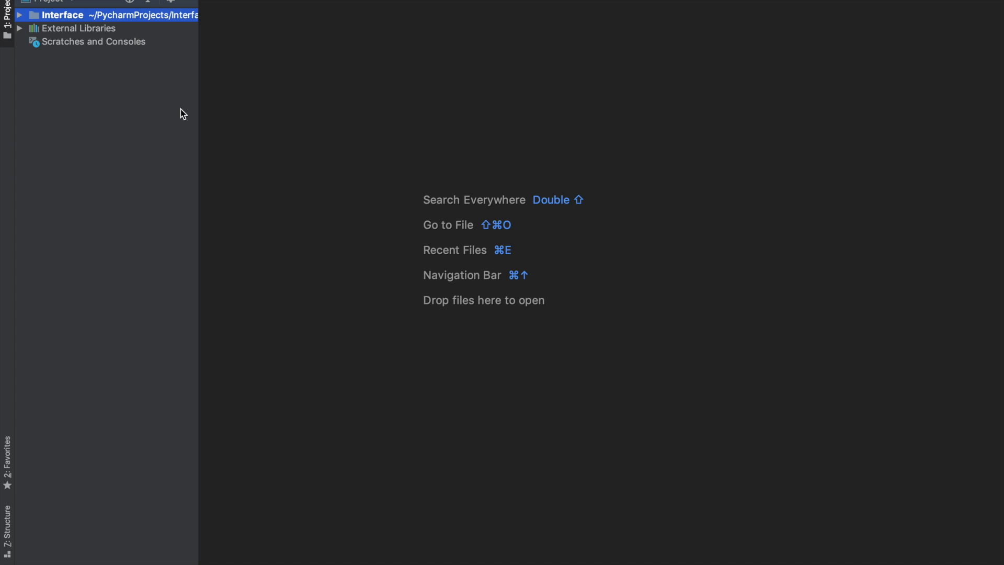